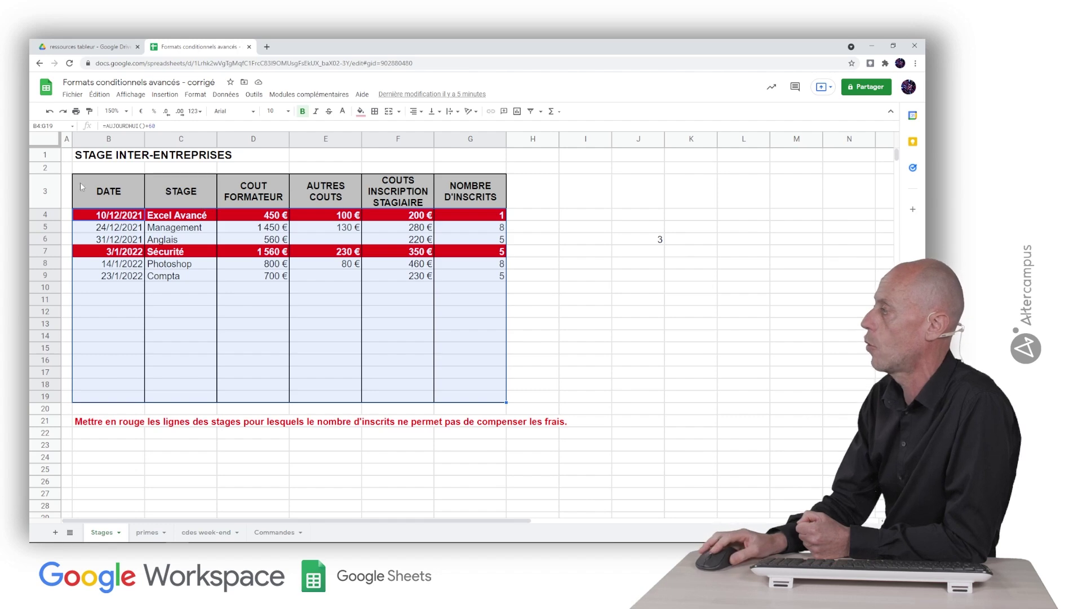
# - Examine the registration fee, trainer cost and other costs of the Excel Avancé course
pyautogui.click(530, 338)
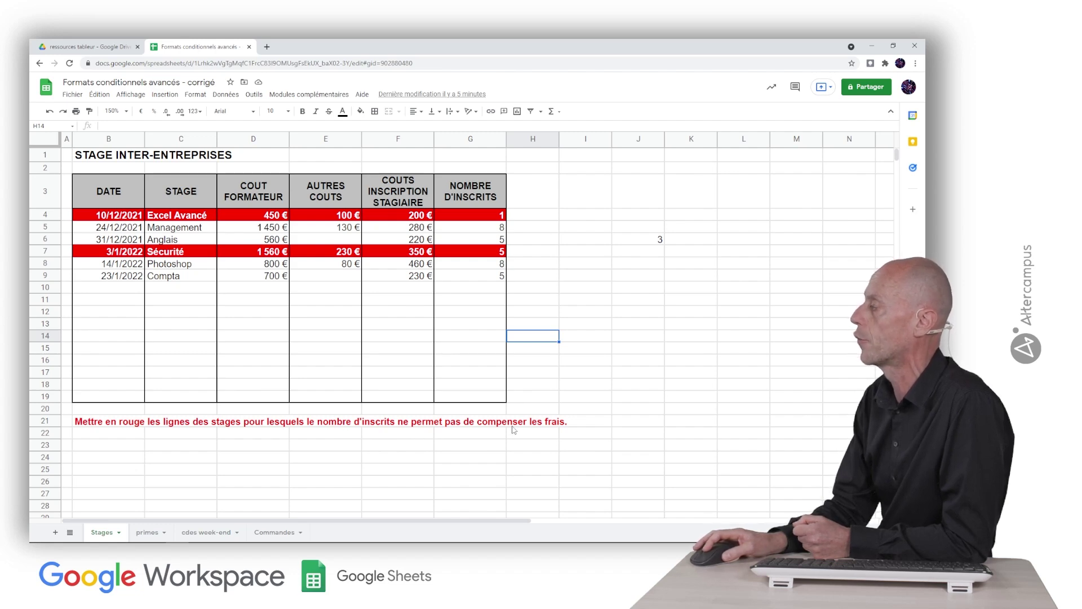
pyautogui.click(412, 215)
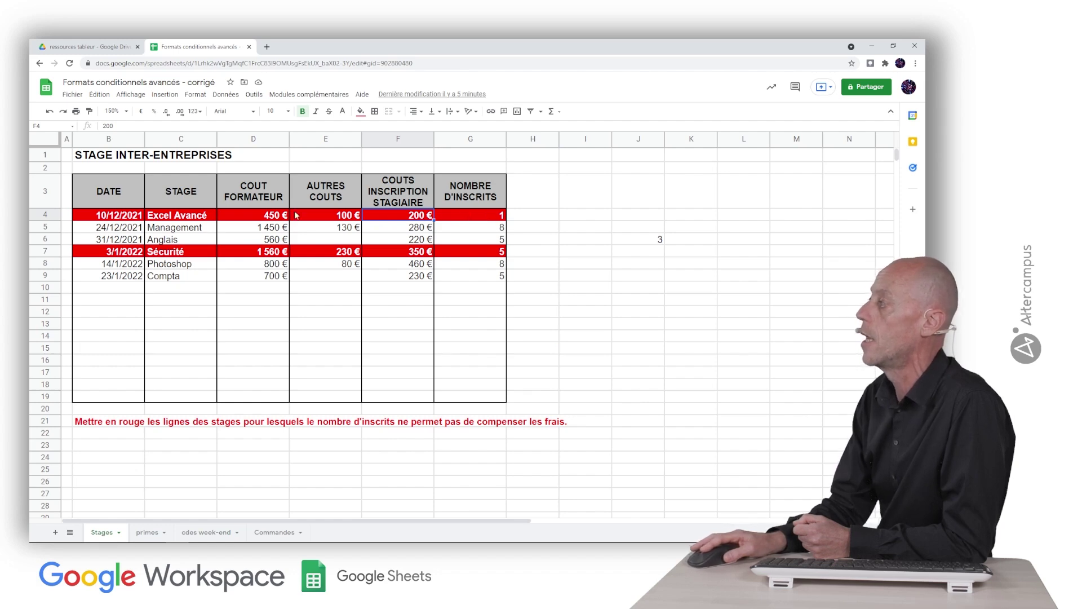
pyautogui.click(265, 216)
pyautogui.click(324, 218)
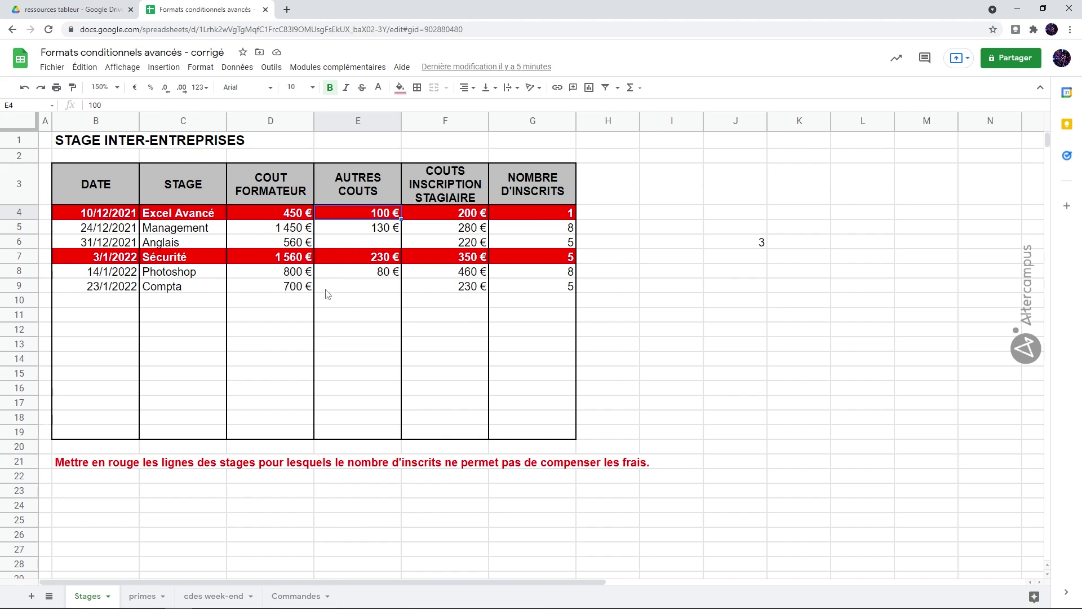
pyautogui.click(303, 326)
# - Review the custom formula of the conditional formatting rule on B4:G19 of the Stages sheet, leaving the rule as it is
pyautogui.moveTo(102, 217); pyautogui.dragTo(526, 432)
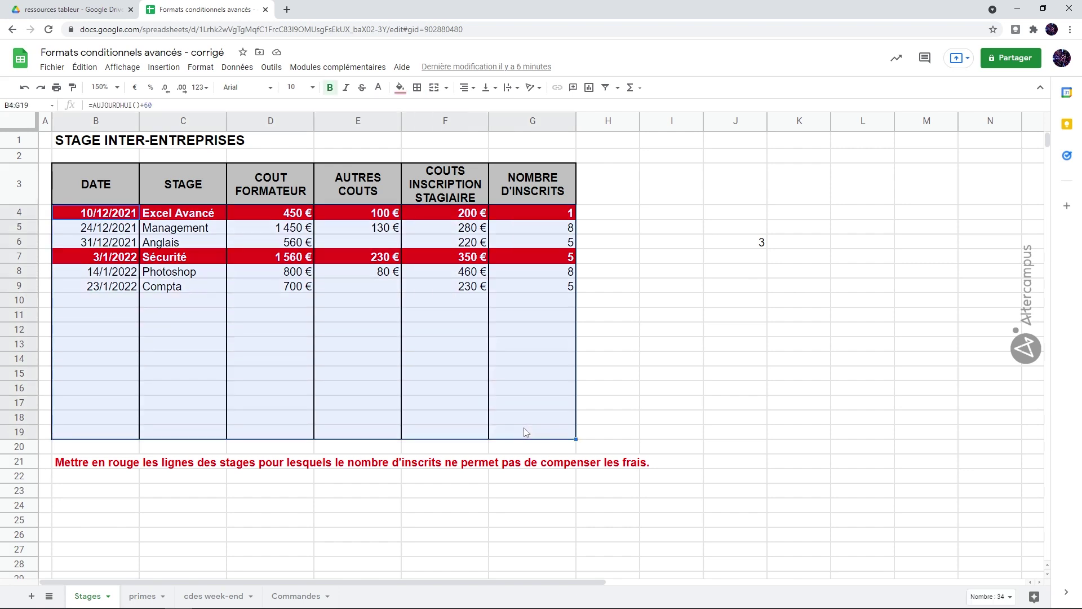
pyautogui.click(201, 68)
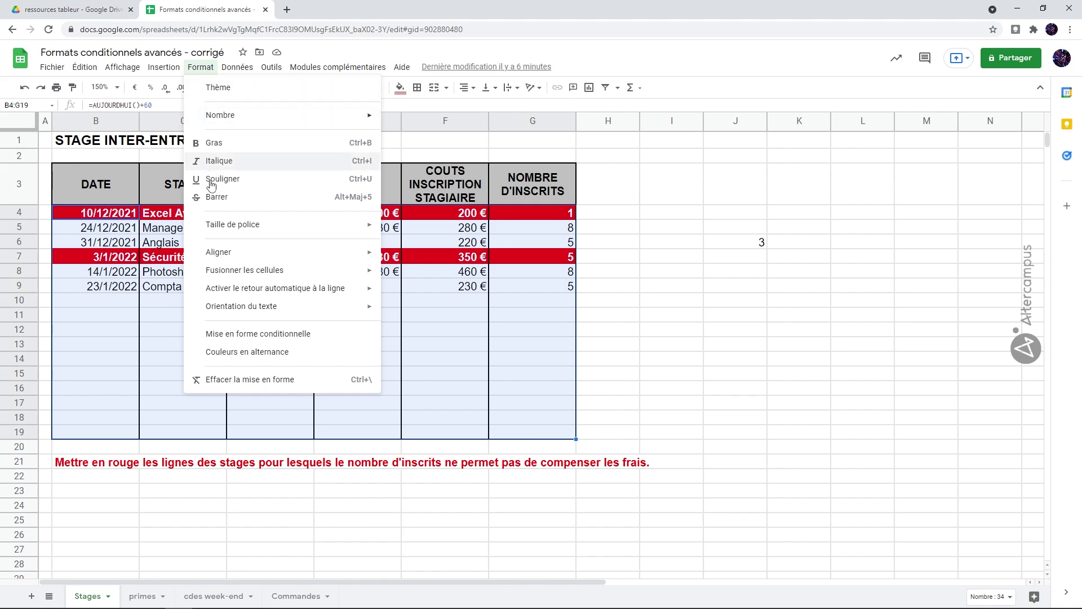
pyautogui.click(242, 335)
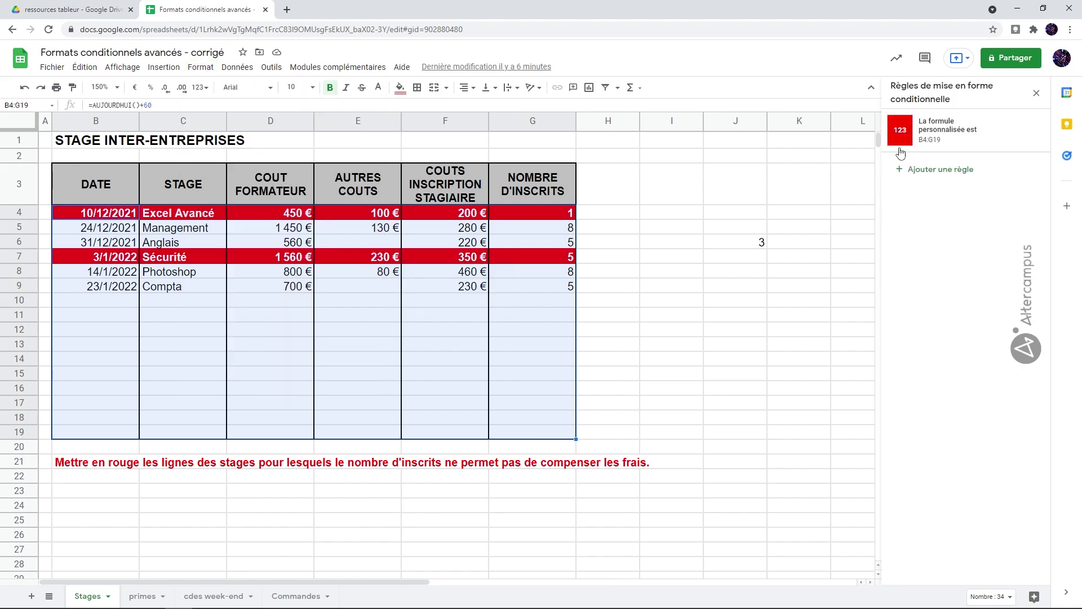
pyautogui.click(945, 140)
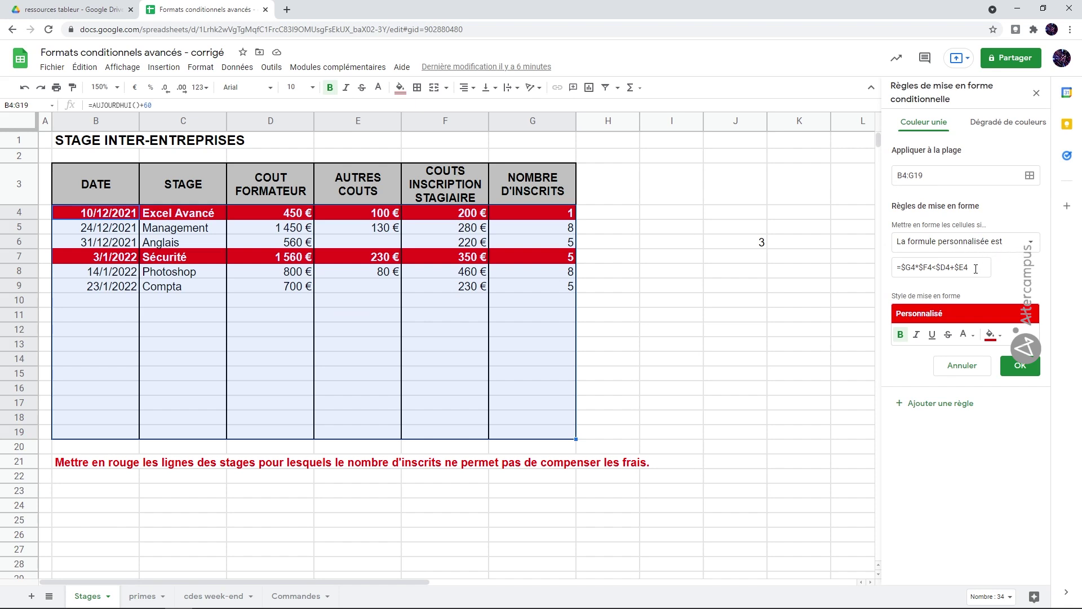
pyautogui.click(976, 269)
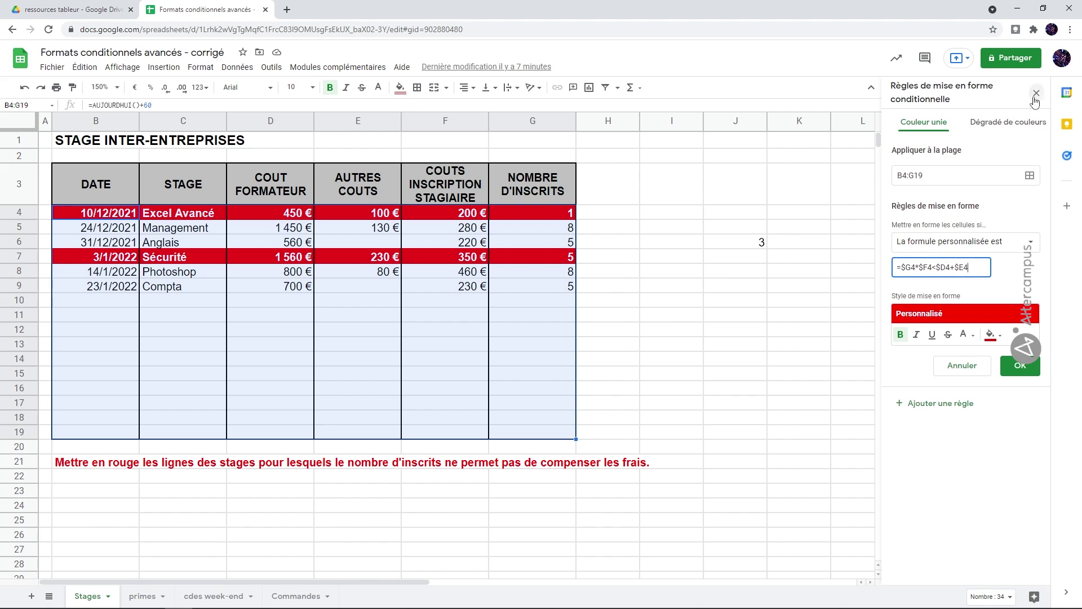
pyautogui.click(1036, 93)
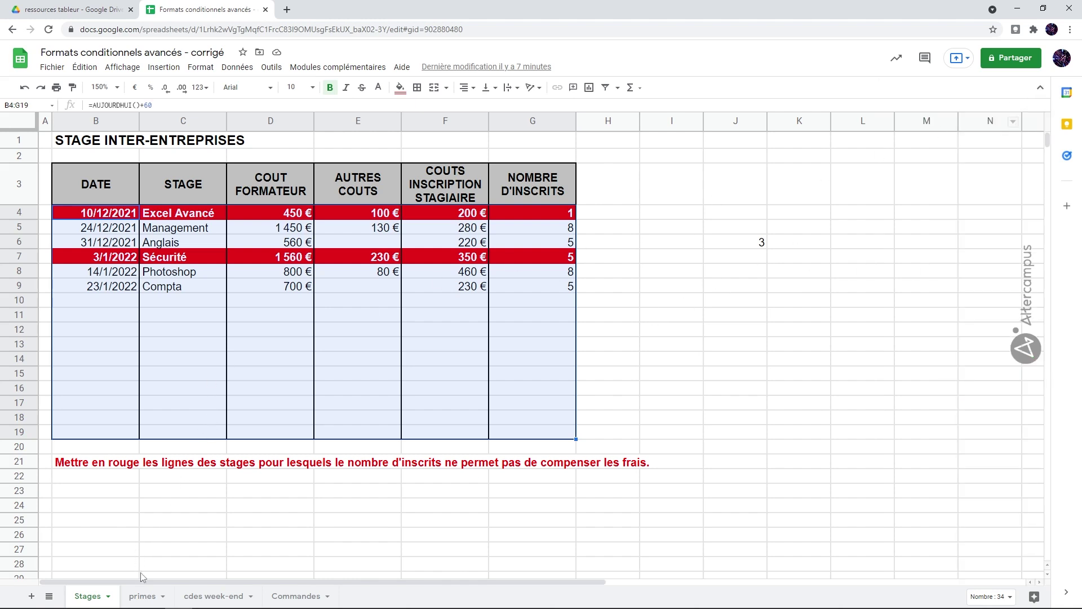
# - On the primes sheet, review the whole custom formula of the conditional formatting rule on A3:D10, including its OU conditions
pyautogui.click(144, 597)
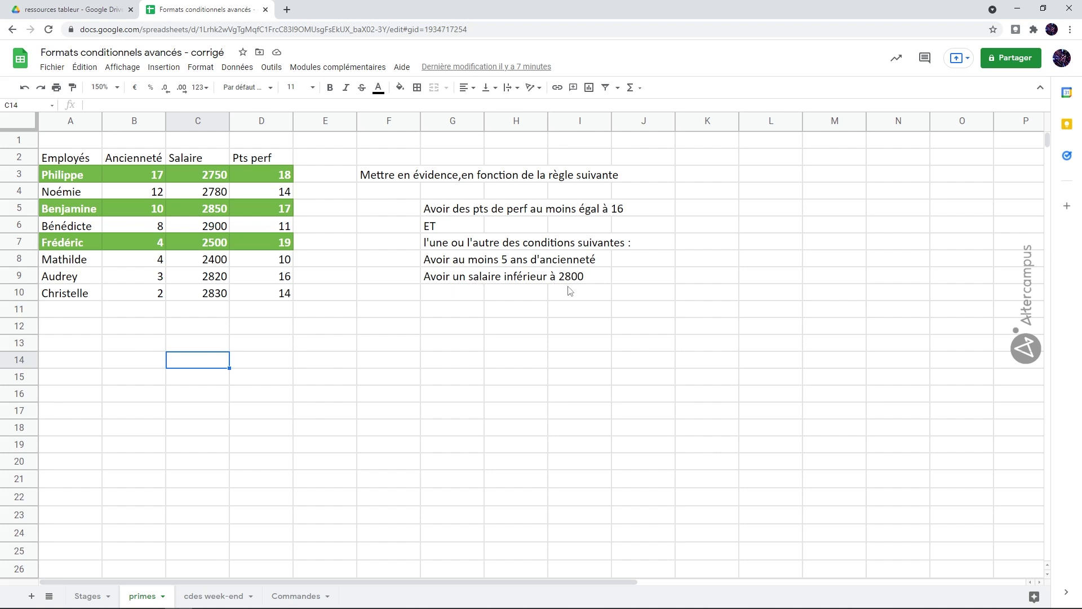
pyautogui.moveTo(88, 175); pyautogui.dragTo(273, 294)
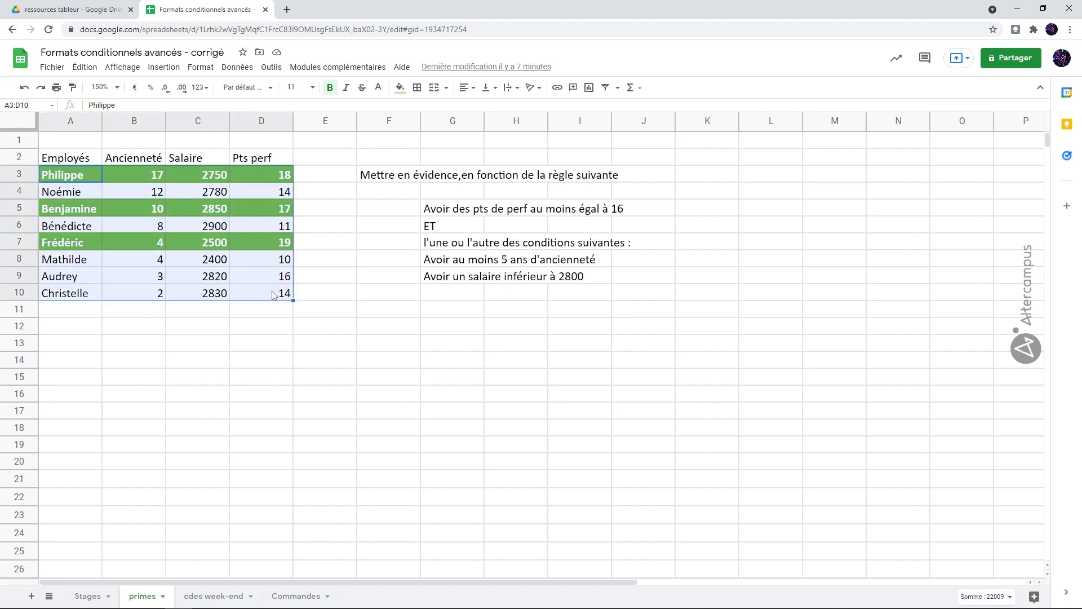
pyautogui.click(210, 70)
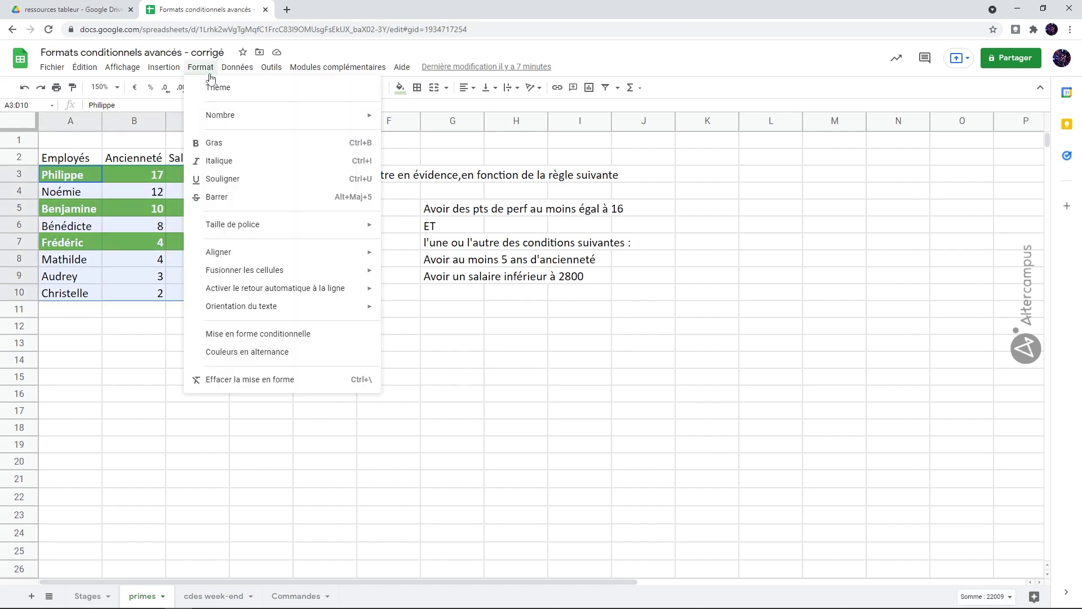
pyautogui.click(253, 334)
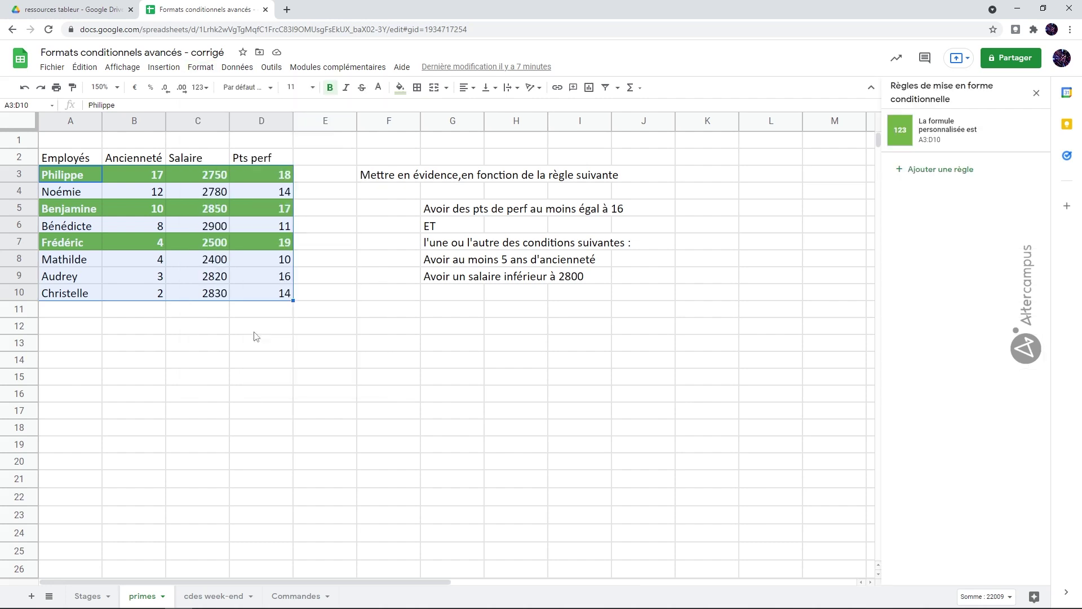
pyautogui.click(943, 134)
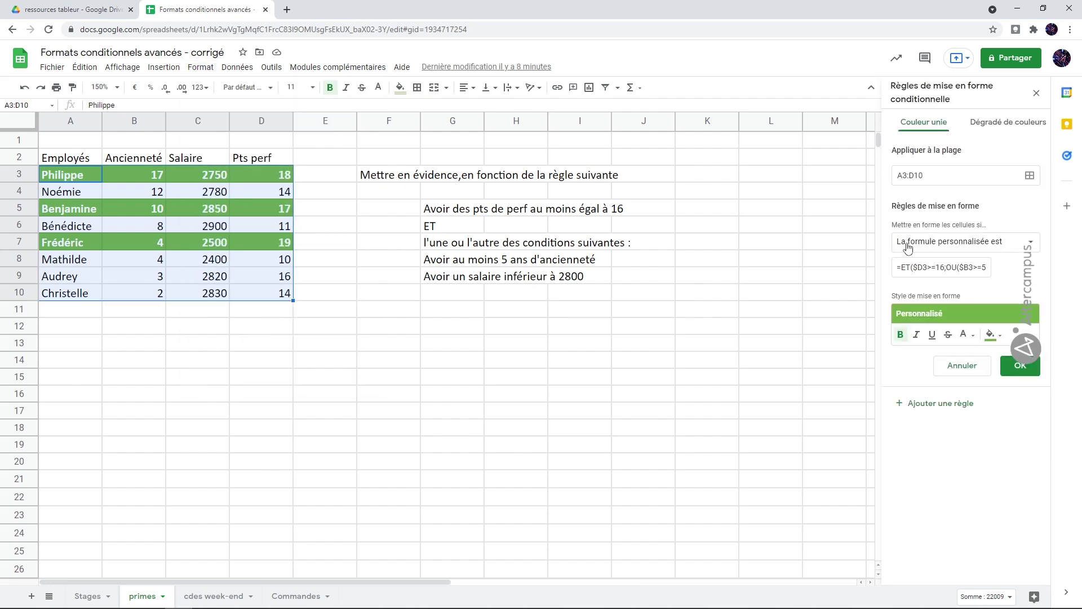
pyautogui.click(948, 267)
pyautogui.moveTo(958, 266); pyautogui.dragTo(979, 265)
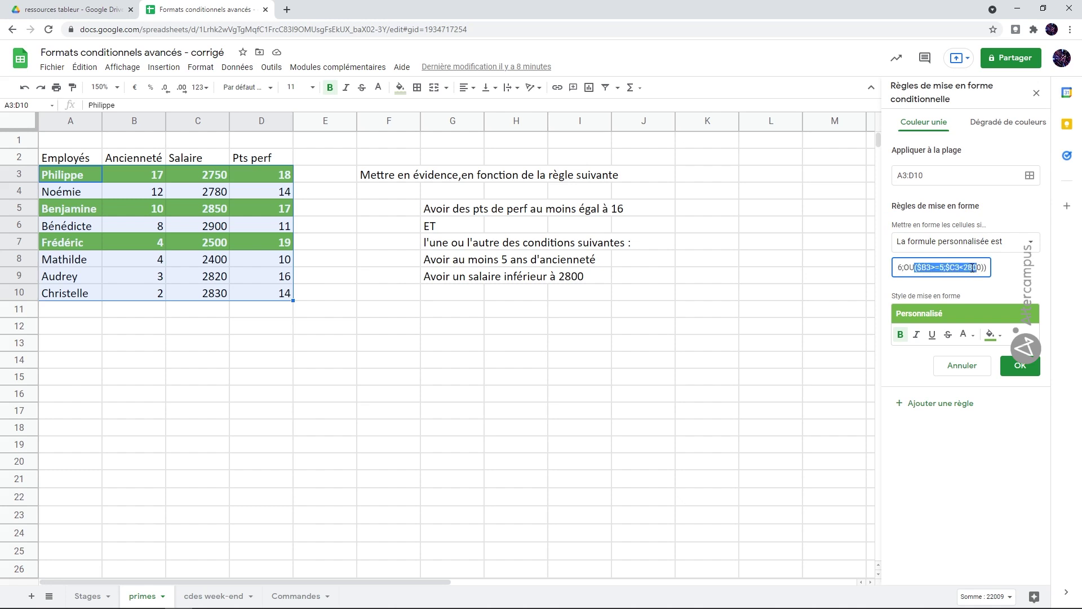
pyautogui.click(969, 268)
pyautogui.moveTo(979, 267); pyautogui.dragTo(986, 268)
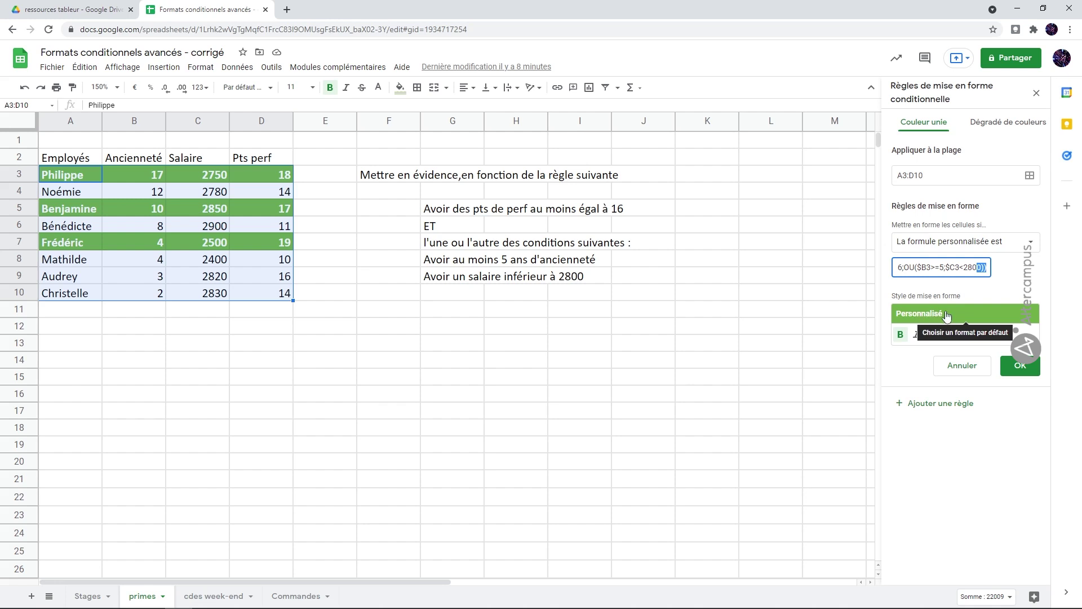
pyautogui.click(1034, 97)
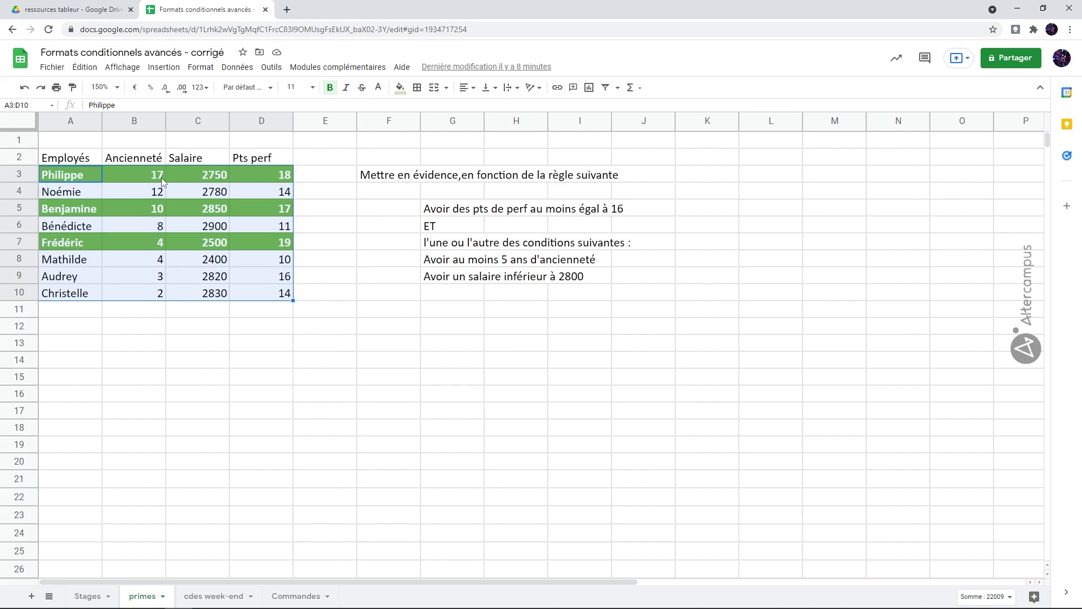
# - Set the first employee's performance points in D3 to 11 to test the highlighting rule
pyautogui.click(264, 176)
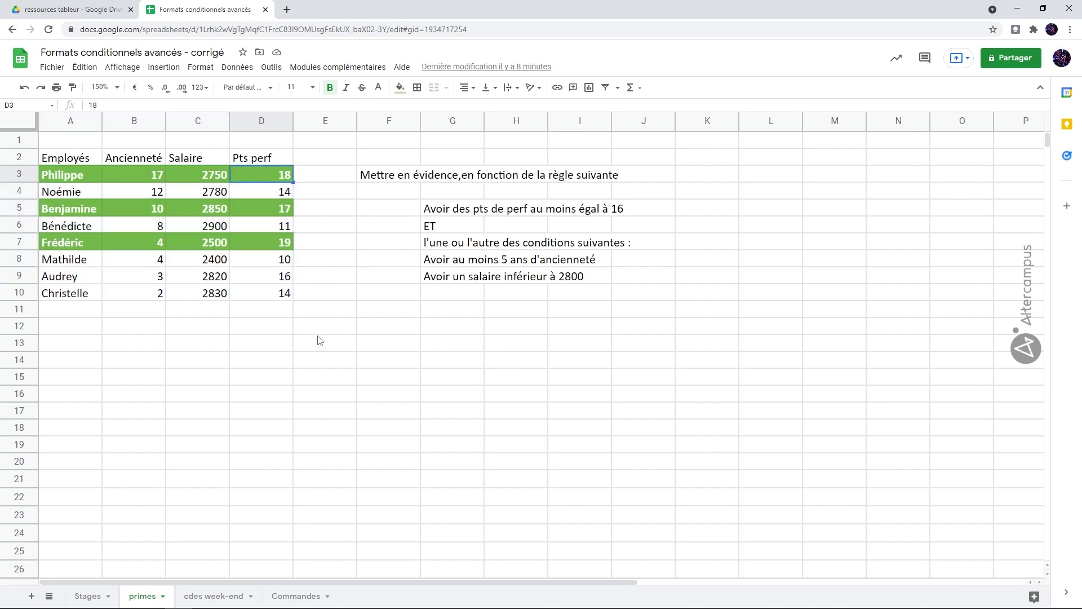
pyautogui.write('11')
pyautogui.press('Return')
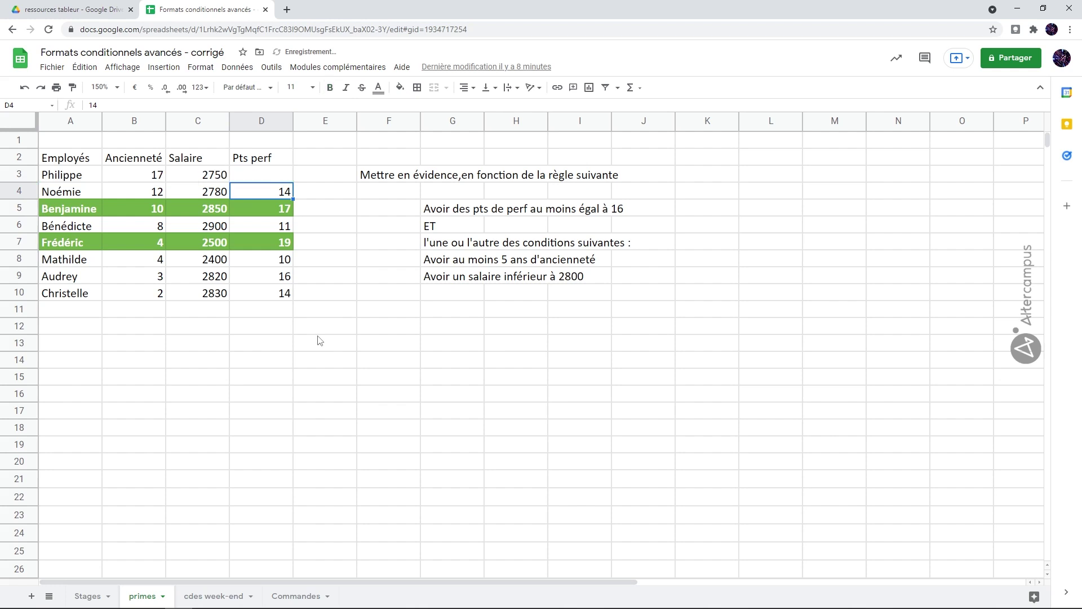
# - Set the first employee's performance points in D3 to 19
pyautogui.click(250, 177)
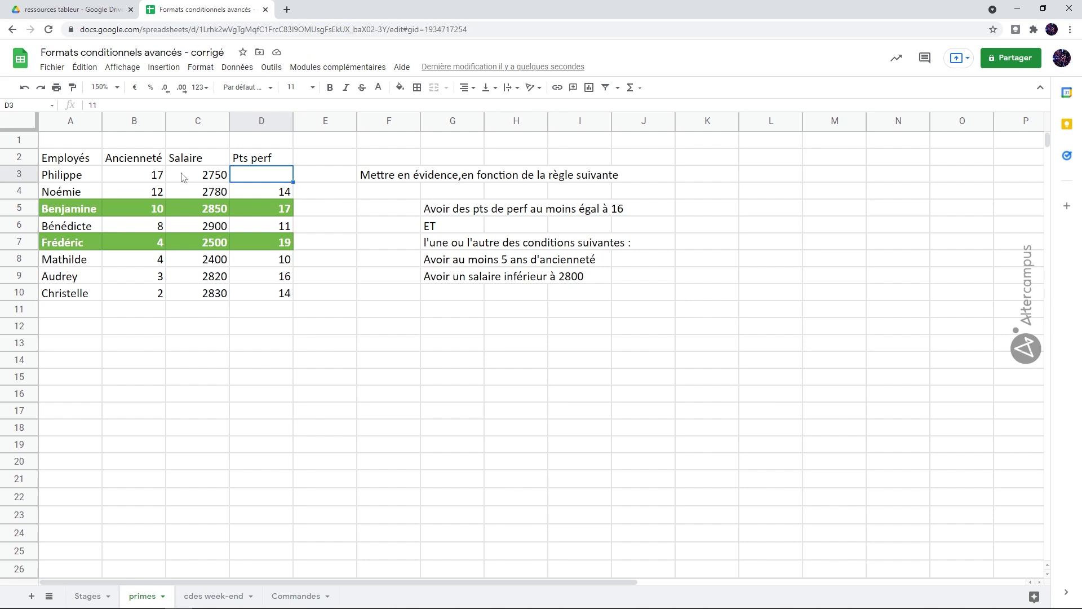
pyautogui.write('19')
pyautogui.press('Return')
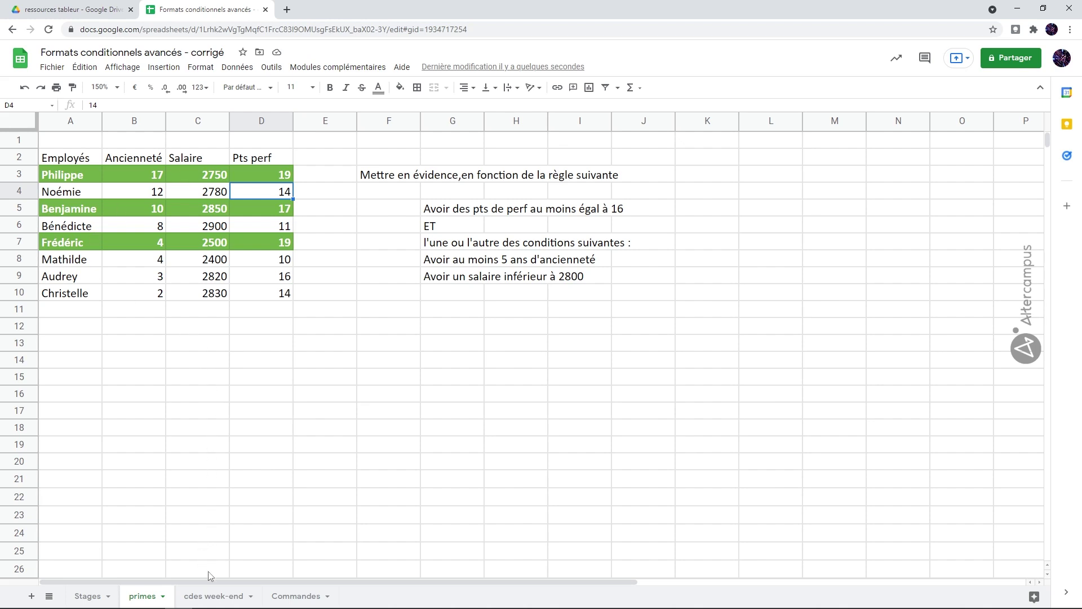
# - On the cdes week-end sheet, review the custom formula of the conditional formatting rule applied to A2:C22
pyautogui.click(215, 595)
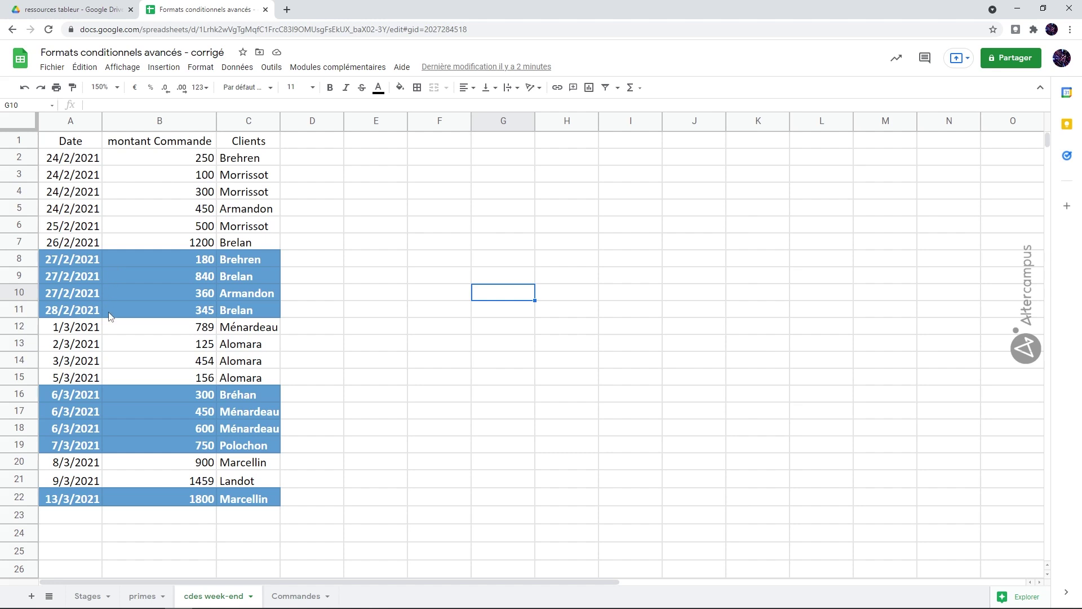
pyautogui.moveTo(71, 161); pyautogui.dragTo(257, 497)
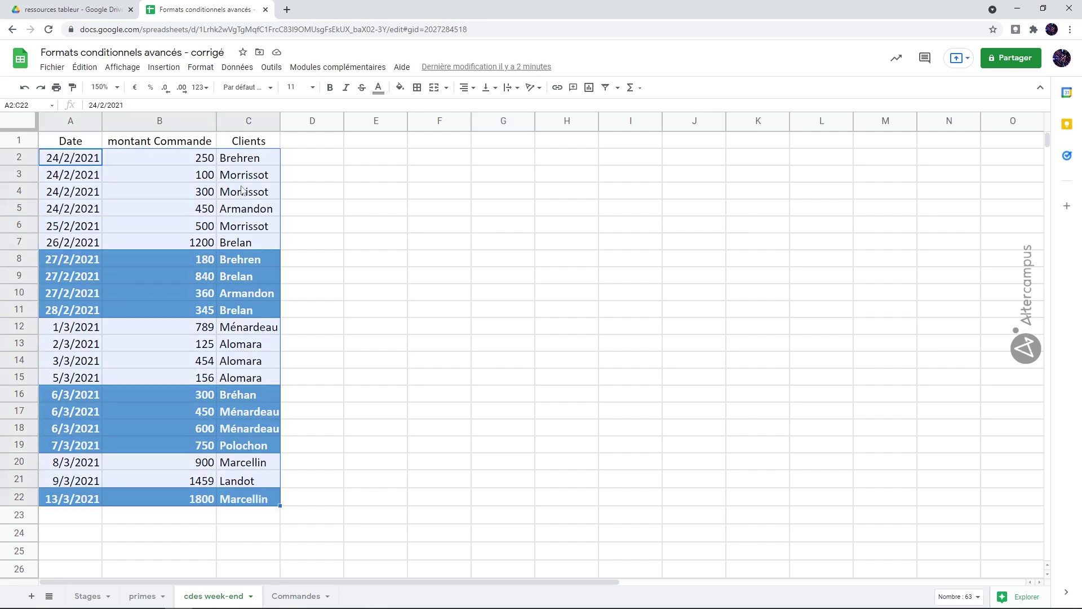
pyautogui.click(214, 66)
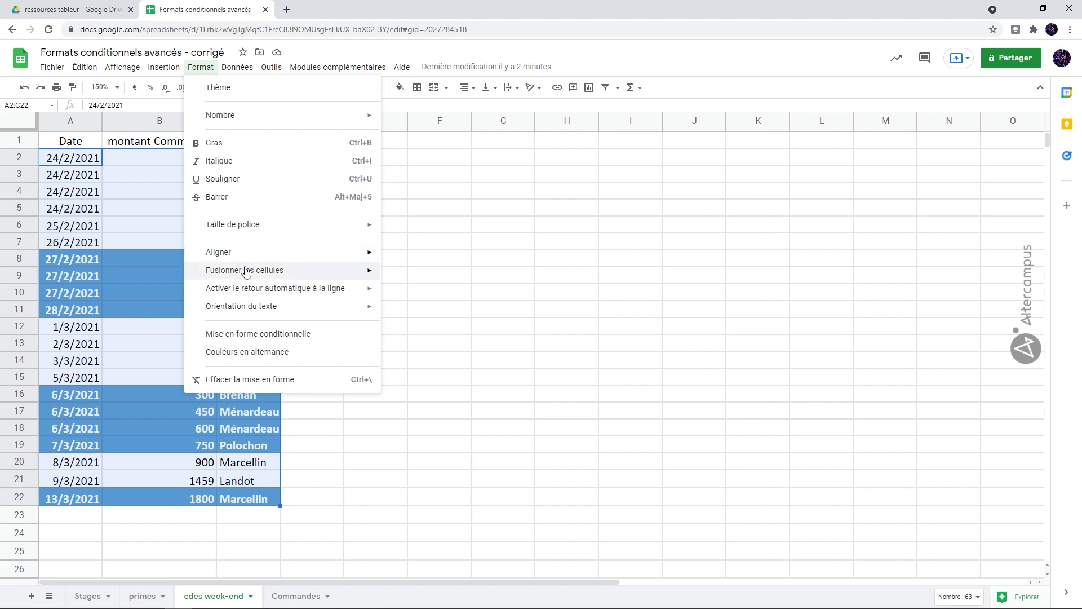
pyautogui.click(255, 334)
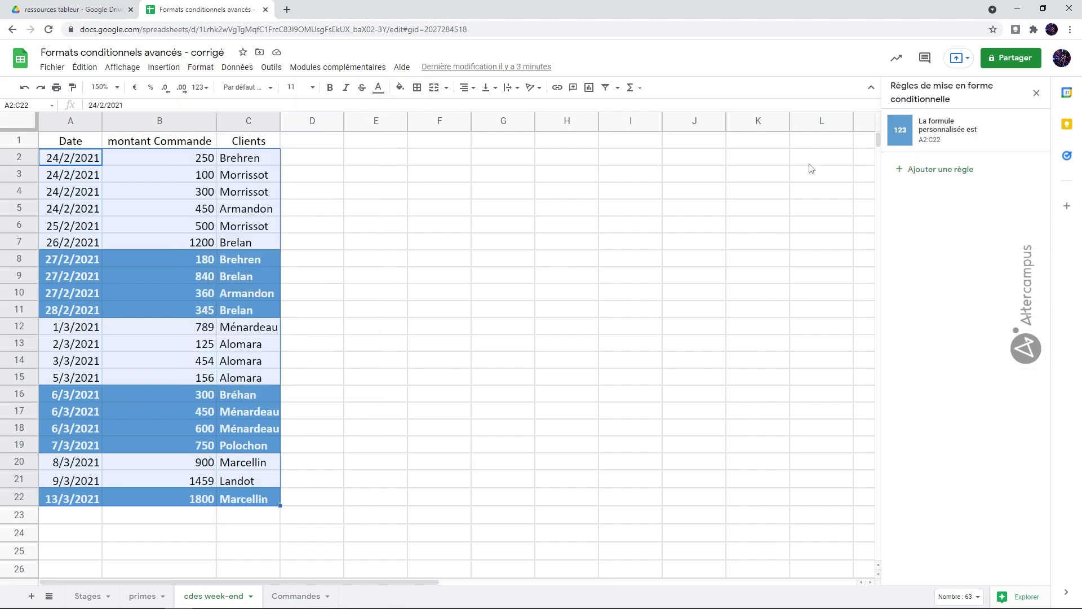
pyautogui.click(930, 140)
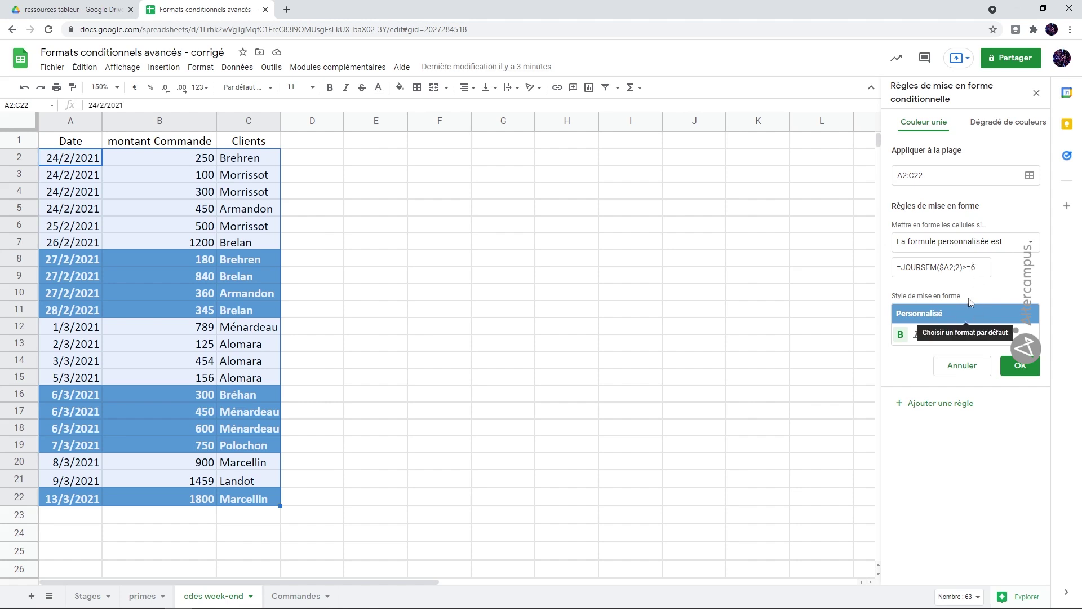
pyautogui.click(421, 312)
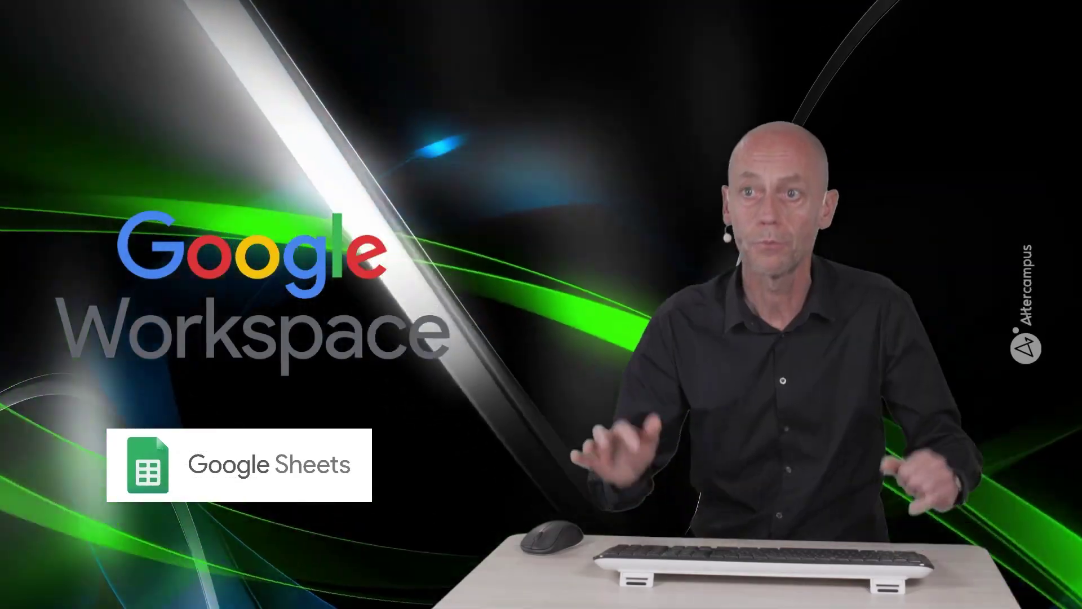